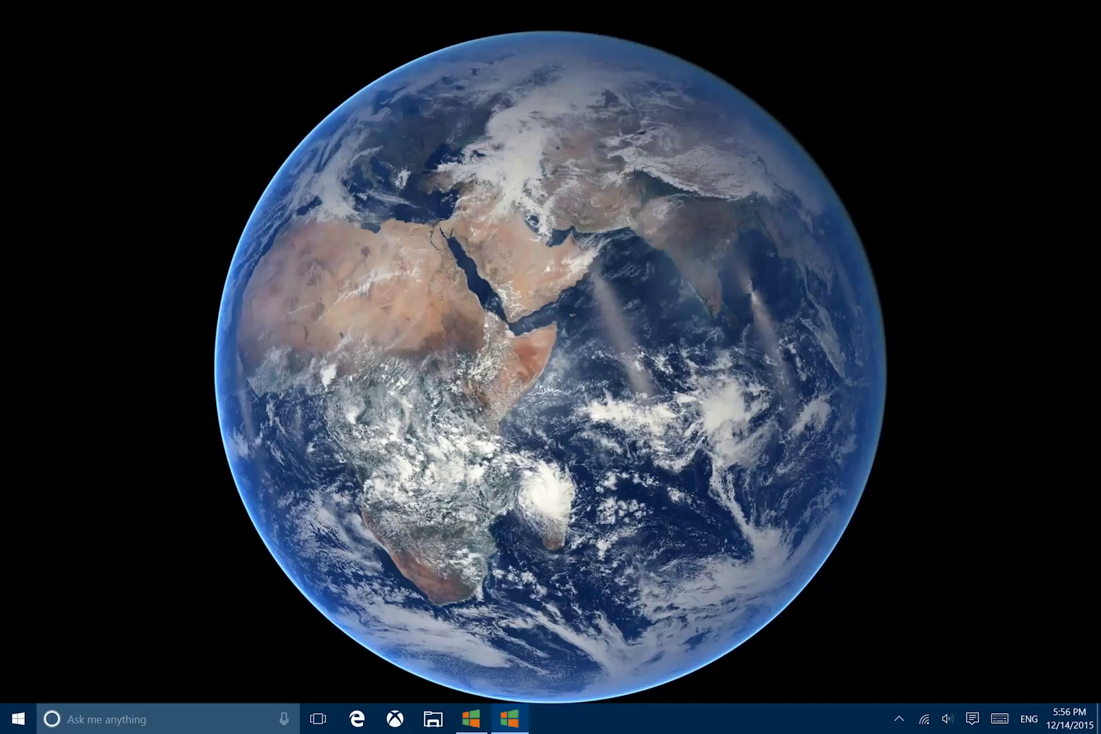
- Open the Windows 10 Start menu to show the Home, Games and Production tile groups
click(9, 724)
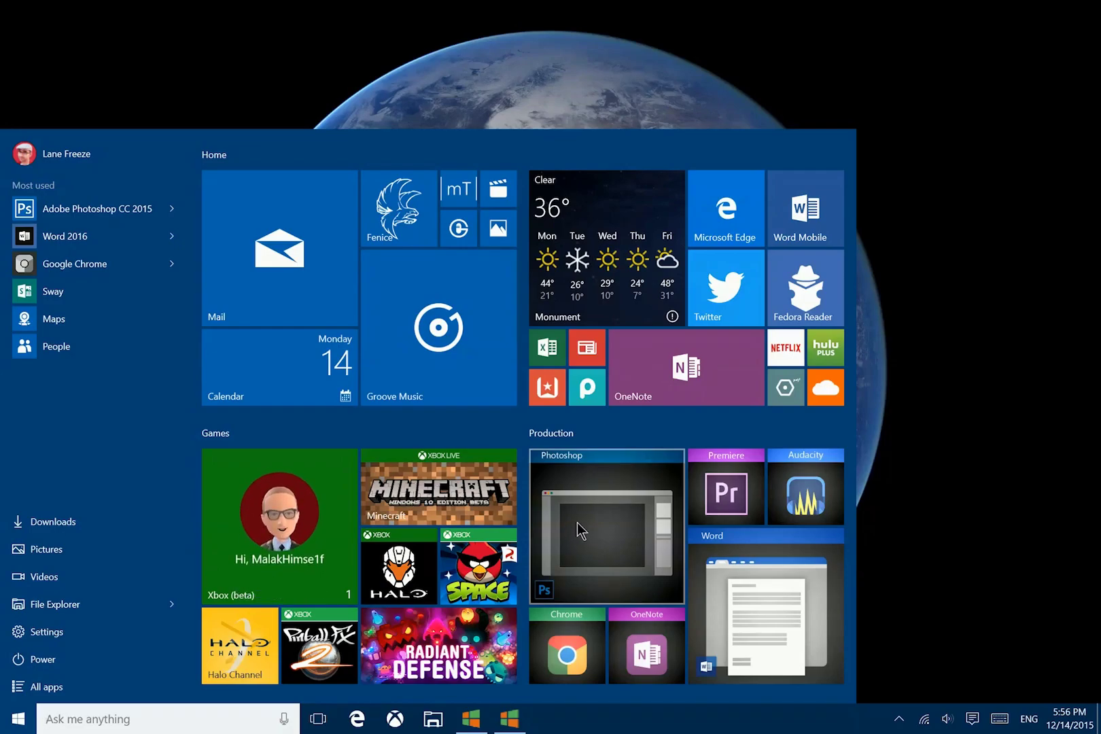
- Launch Chrome from its tile, minimize the browser, and reopen the Start menu
click(570, 646)
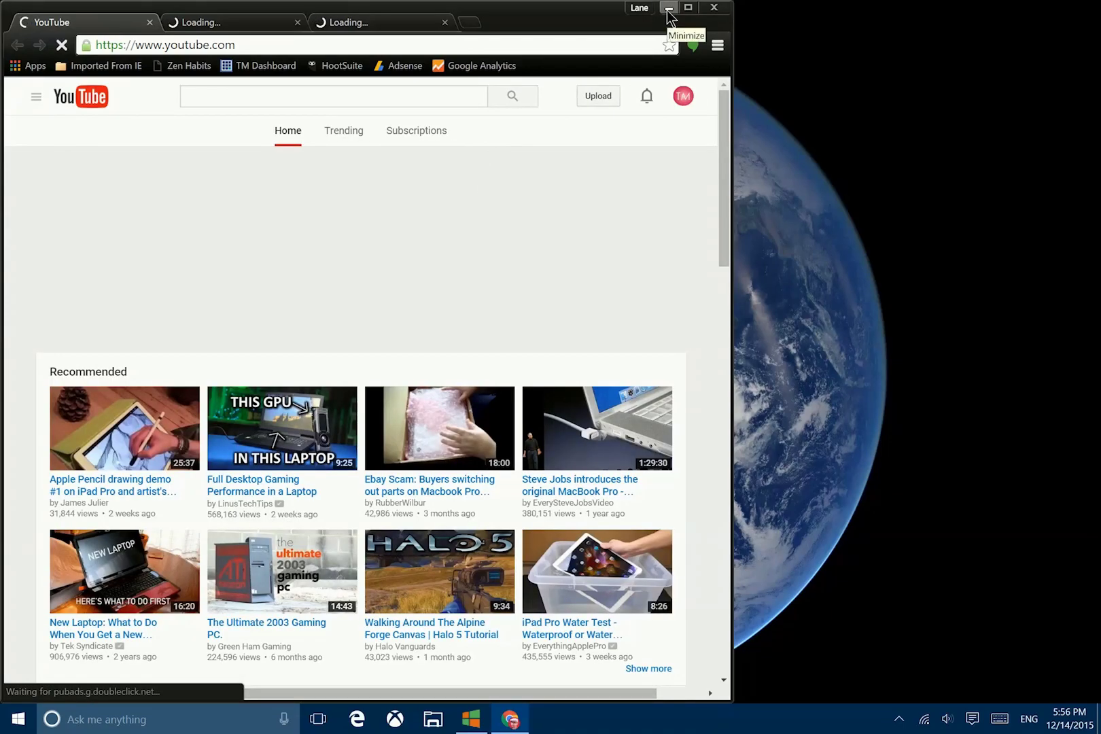
click(669, 9)
click(3, 726)
- Show the options menu for the Chrome tile in the Production group
right_click(581, 656)
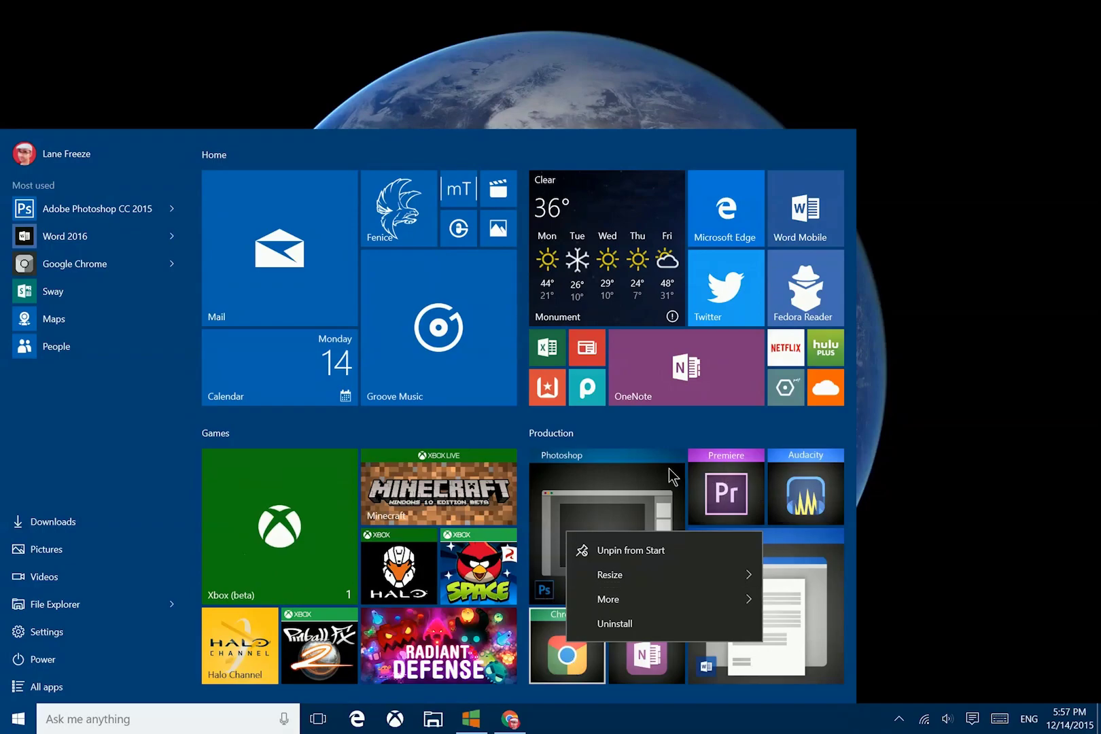
- Search for 'tile', launch TileCreator, and move its window toward the centre
click(81, 715)
text(tile)
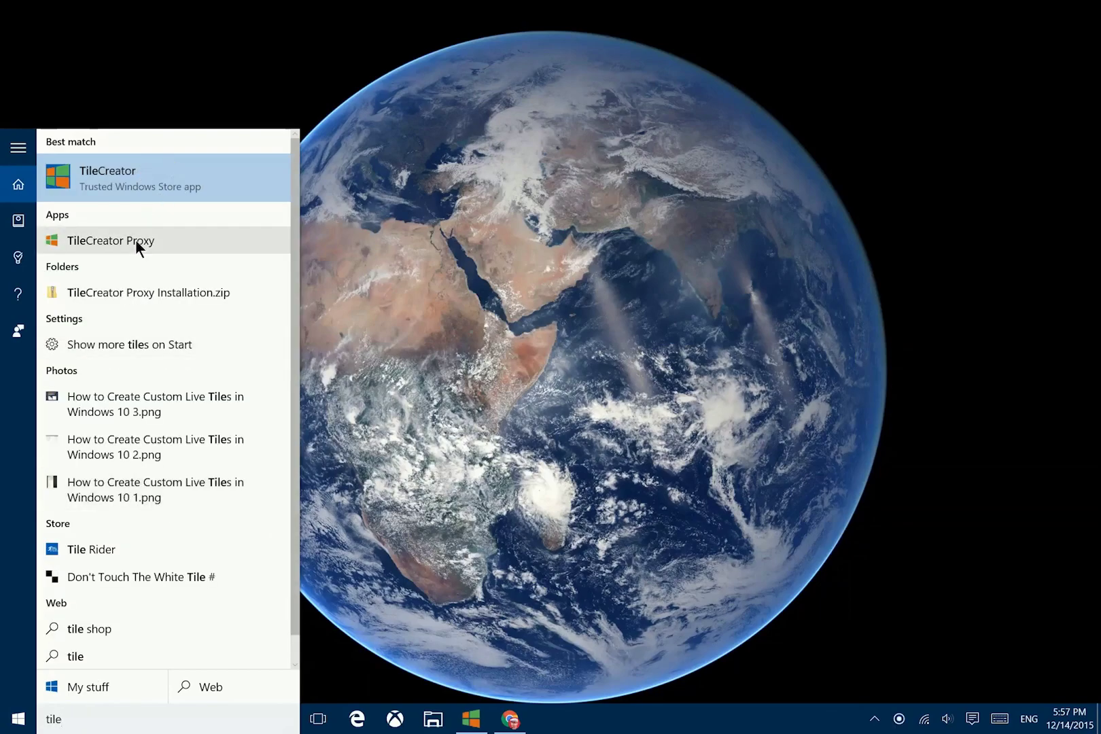
click(178, 171)
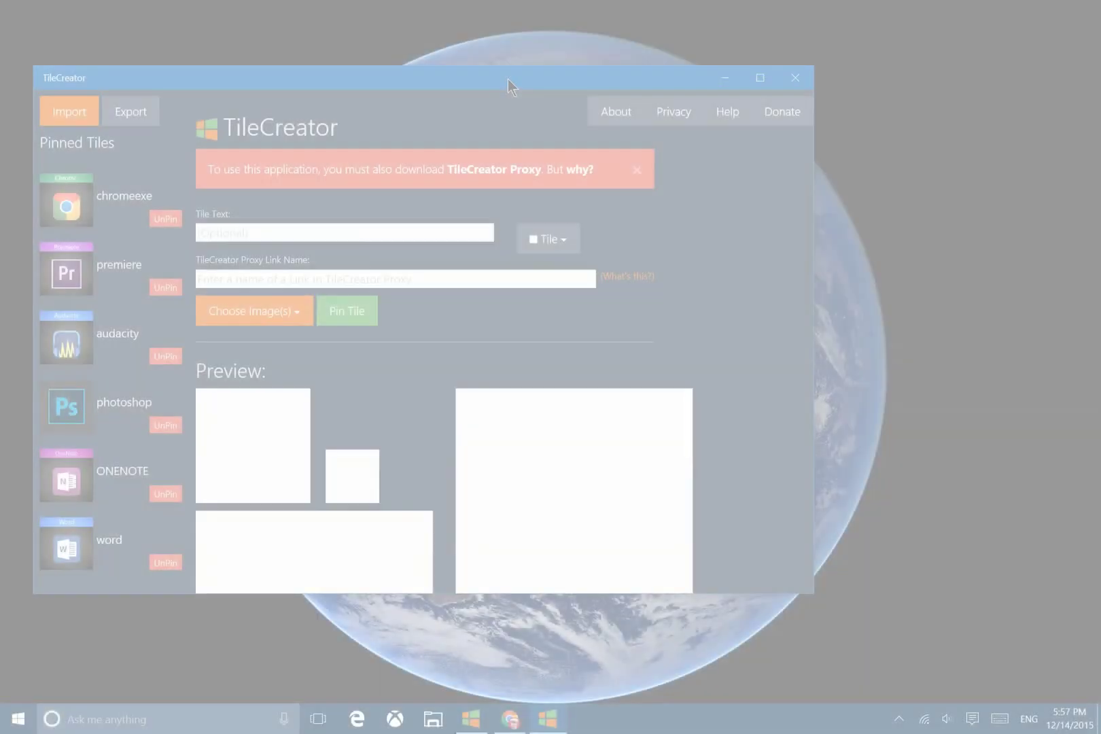
drag(508, 79, 630, 118)
drag(511, 719, 541, 725)
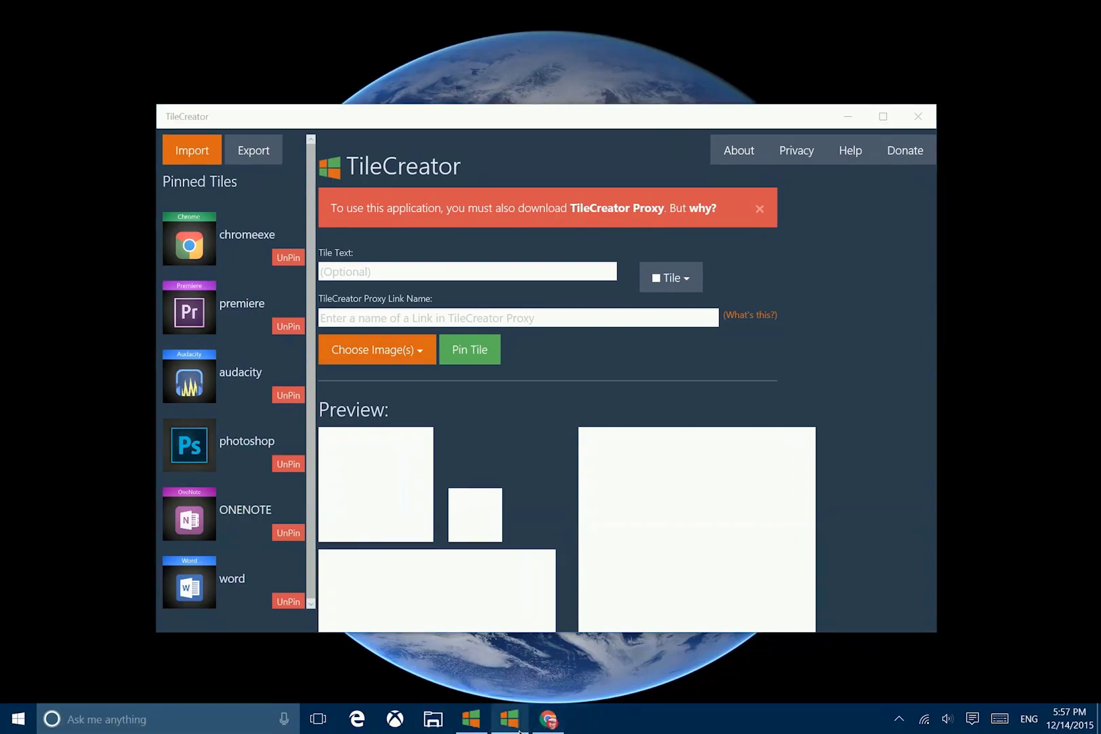
mouse_move(541, 727)
- Search 'outlook', open Outlook 2016's file location, and show the Office16 folder path as text
click(212, 719)
text(outlook)
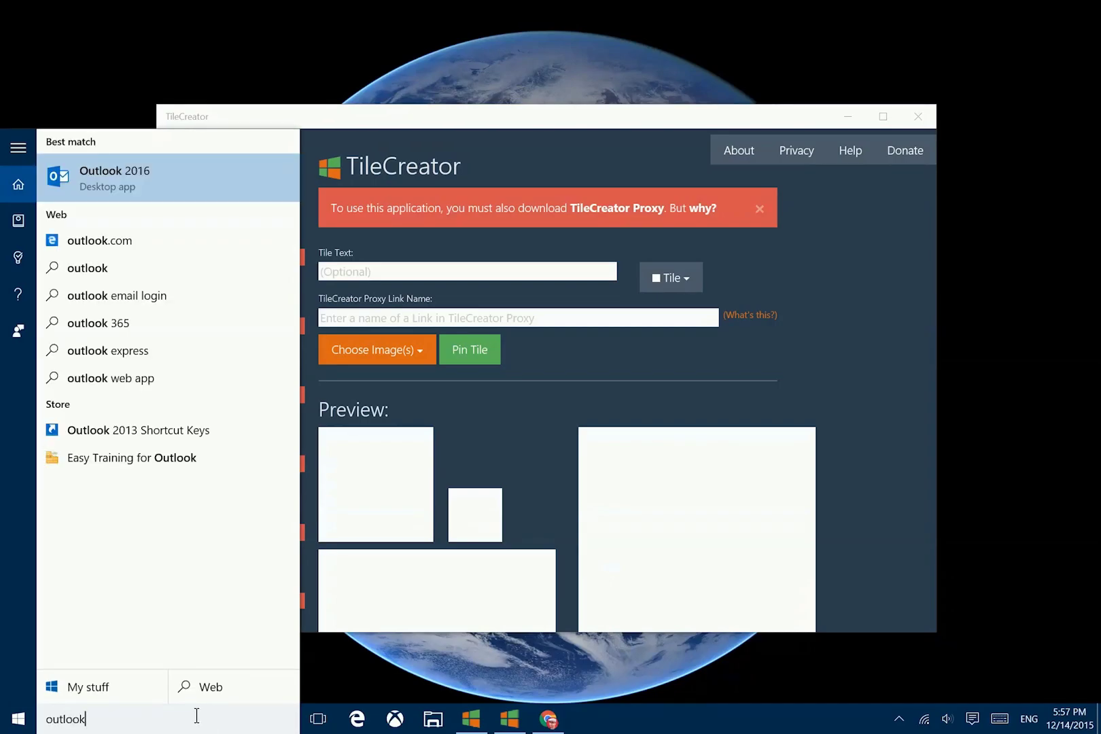
right_click(99, 170)
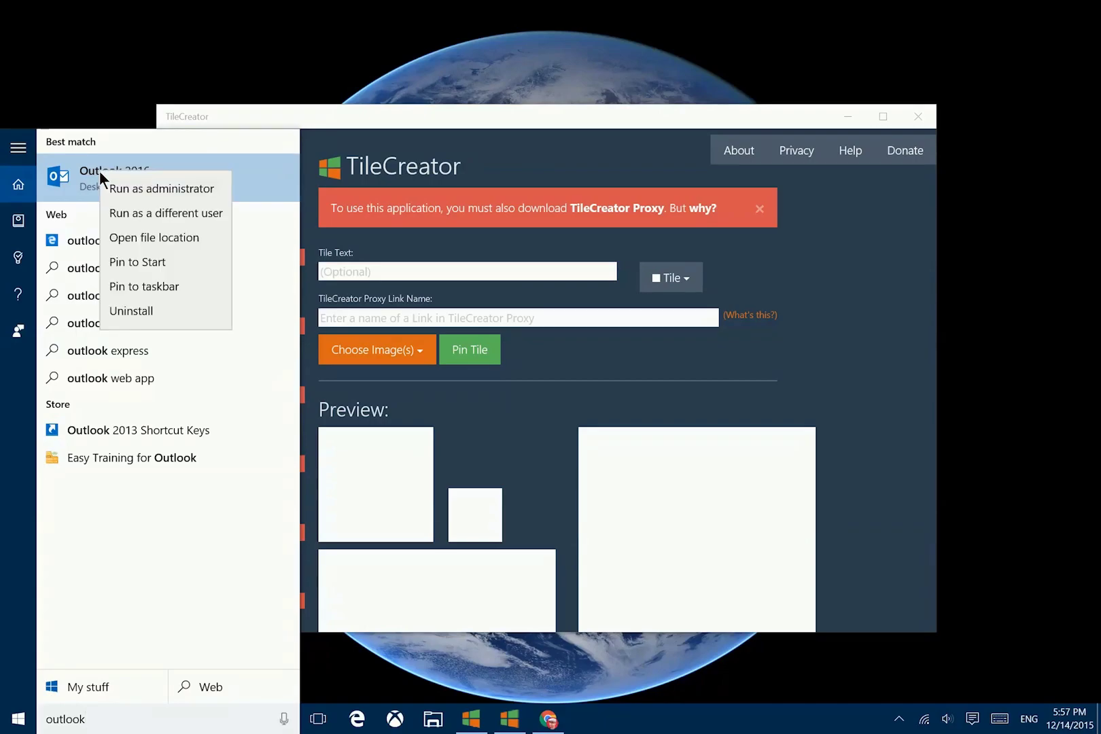
click(171, 237)
right_click(211, 462)
click(121, 172)
drag(383, 161, 508, 175)
click(532, 280)
- Arrange the windows and copy the Office16 folder path for the Outlook link
drag(564, 171, 996, 163)
click(832, 116)
click(471, 719)
drag(784, 191, 317, 200)
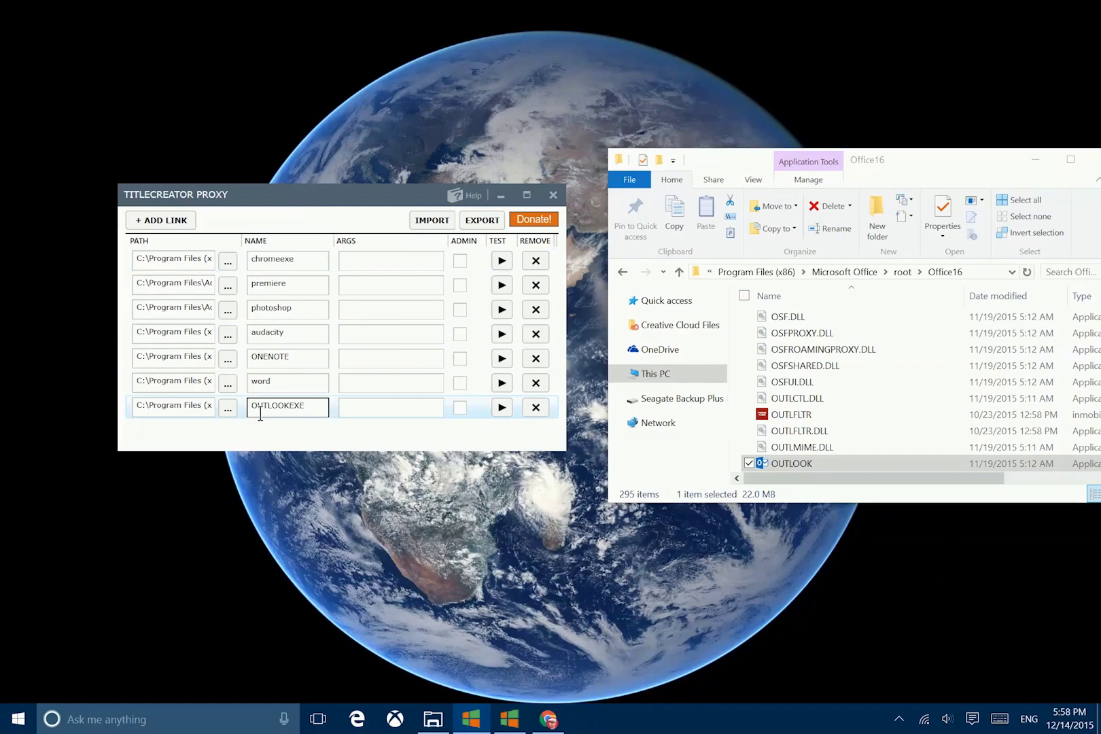
click(984, 273)
right_click(881, 273)
click(172, 406)
- Rename the seventh proxy link from OUTLOOKEXE to OUTLOOK and copy the new name
drag(136, 405, 265, 403)
click(288, 408)
drag(308, 407, 242, 411)
text(OUTLOOK)
drag(292, 406, 234, 406)
key(ctrl+c)
right_click(275, 408)
click(363, 649)
- Paste OUTLOOK into TileCreator's Proxy Link Name box, then open and close Choose Image(s)
click(510, 719)
drag(443, 121, 639, 80)
drag(266, 197, 207, 175)
click(581, 275)
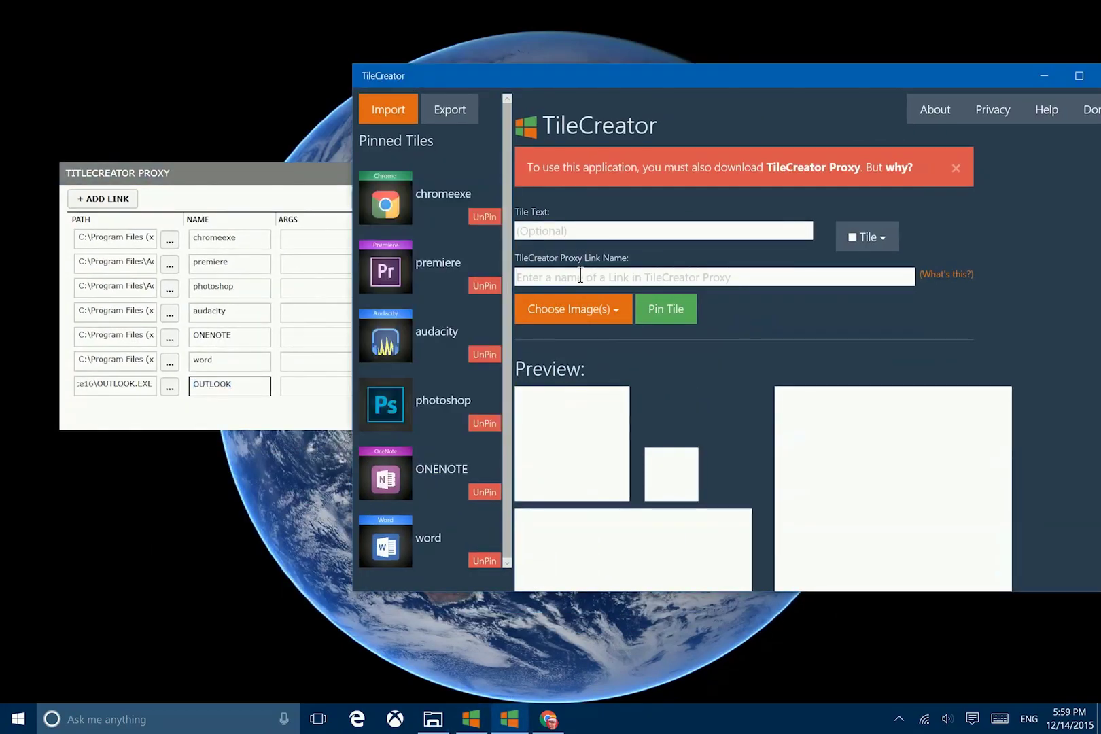
right_click(572, 279)
click(573, 262)
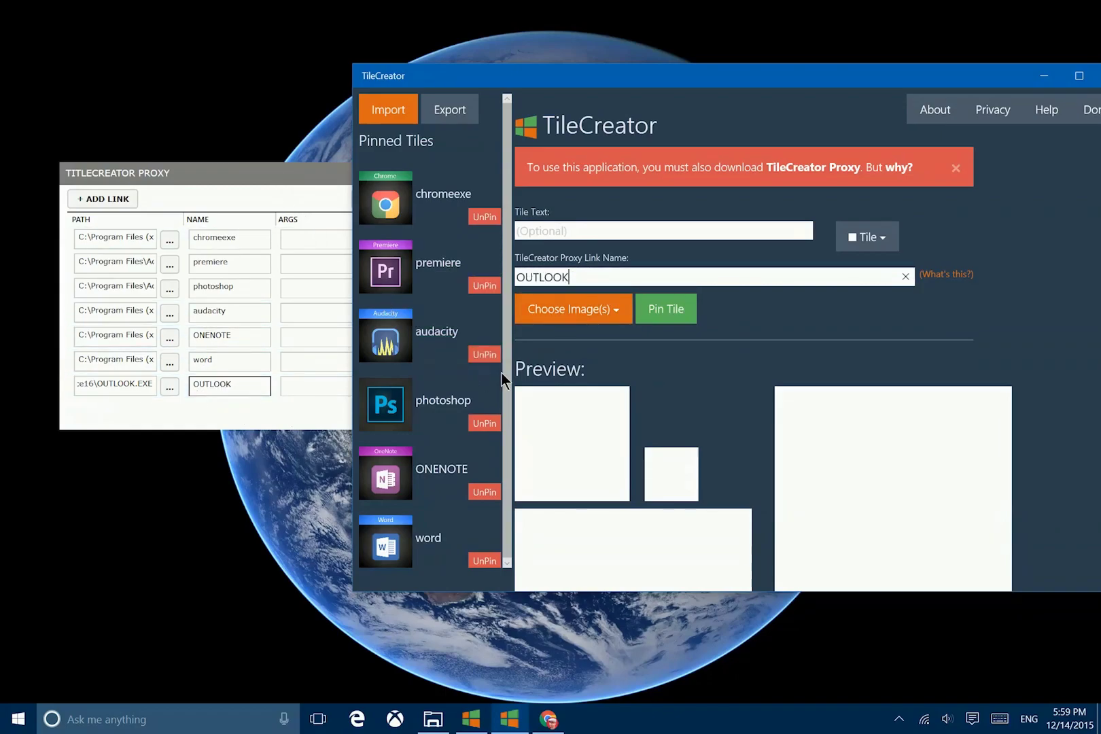
click(597, 311)
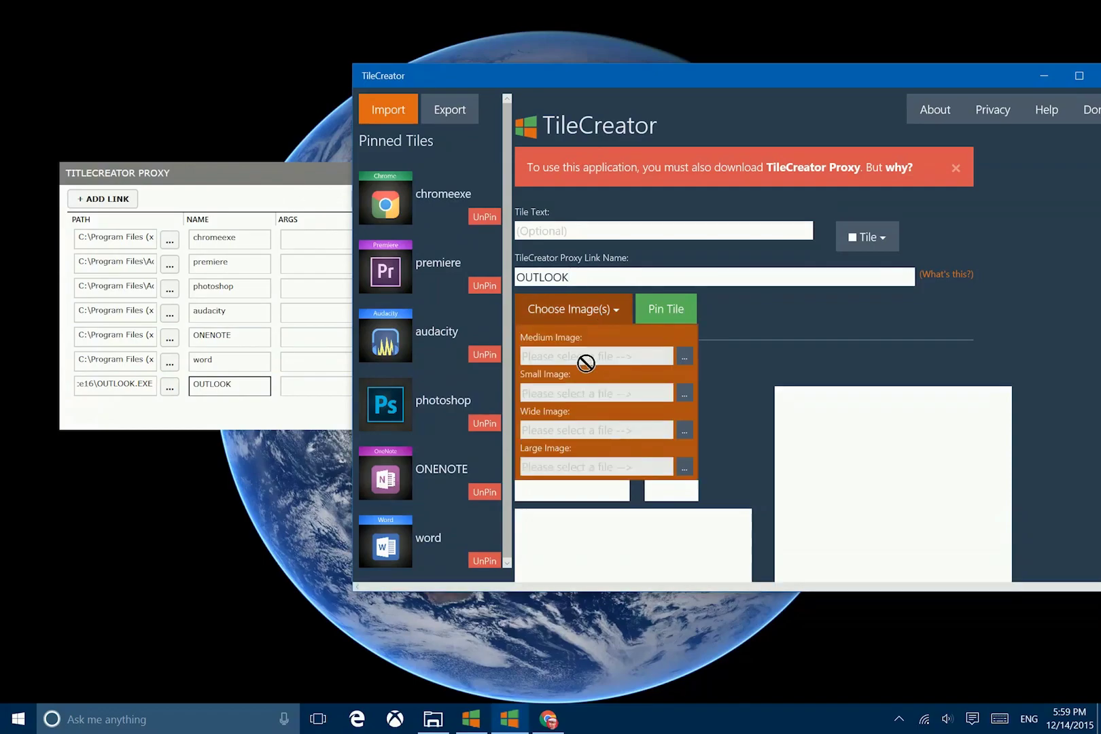
click(812, 346)
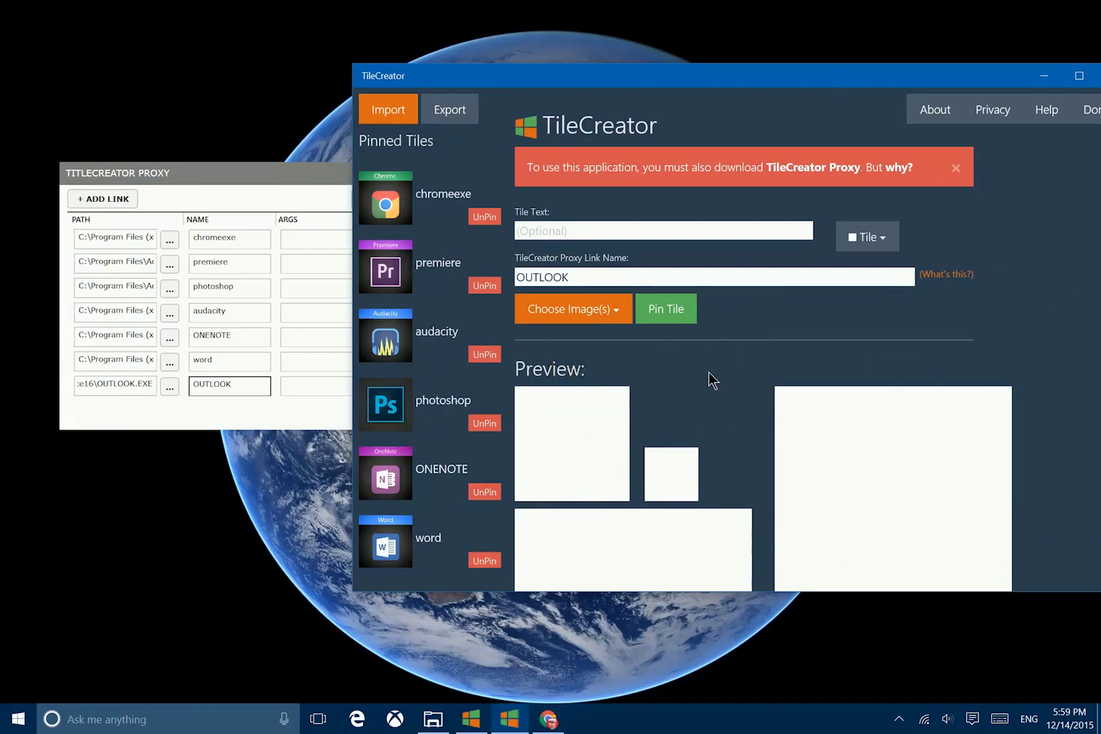
- Compare TileCreator's OUTLOOK link name with the proxy row's OUTLOOK.EXE path
click(591, 278)
drag(587, 278, 516, 278)
click(126, 387)
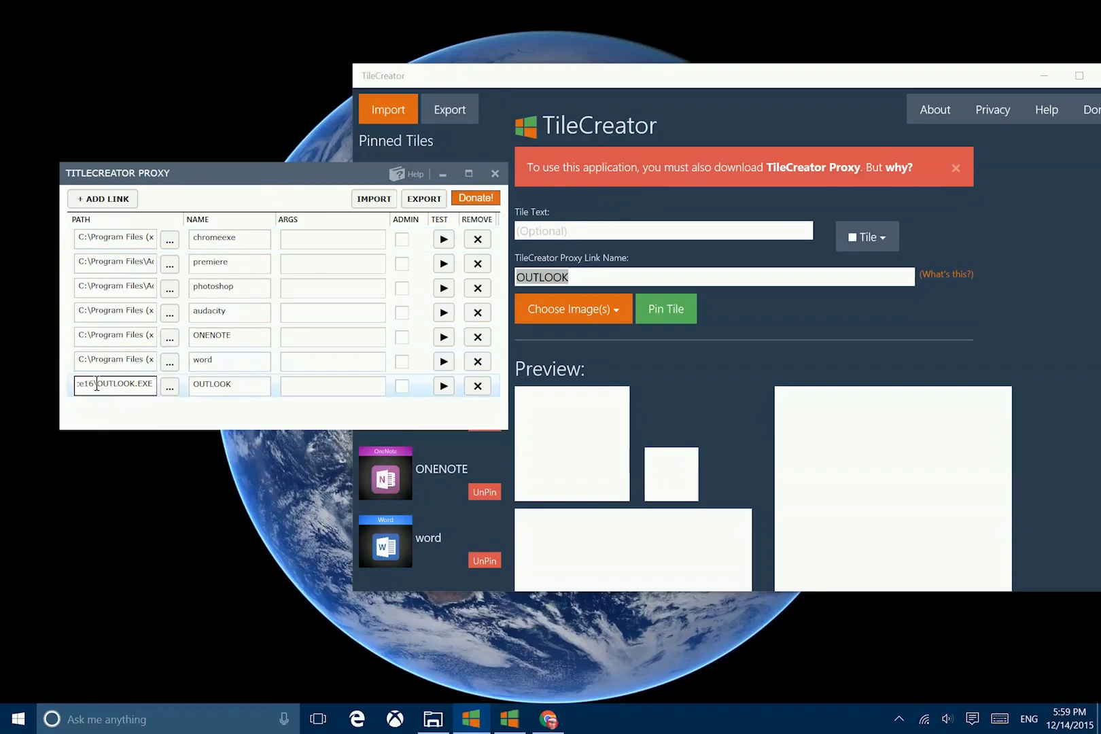
drag(96, 386, 170, 386)
drag(83, 383, 79, 383)
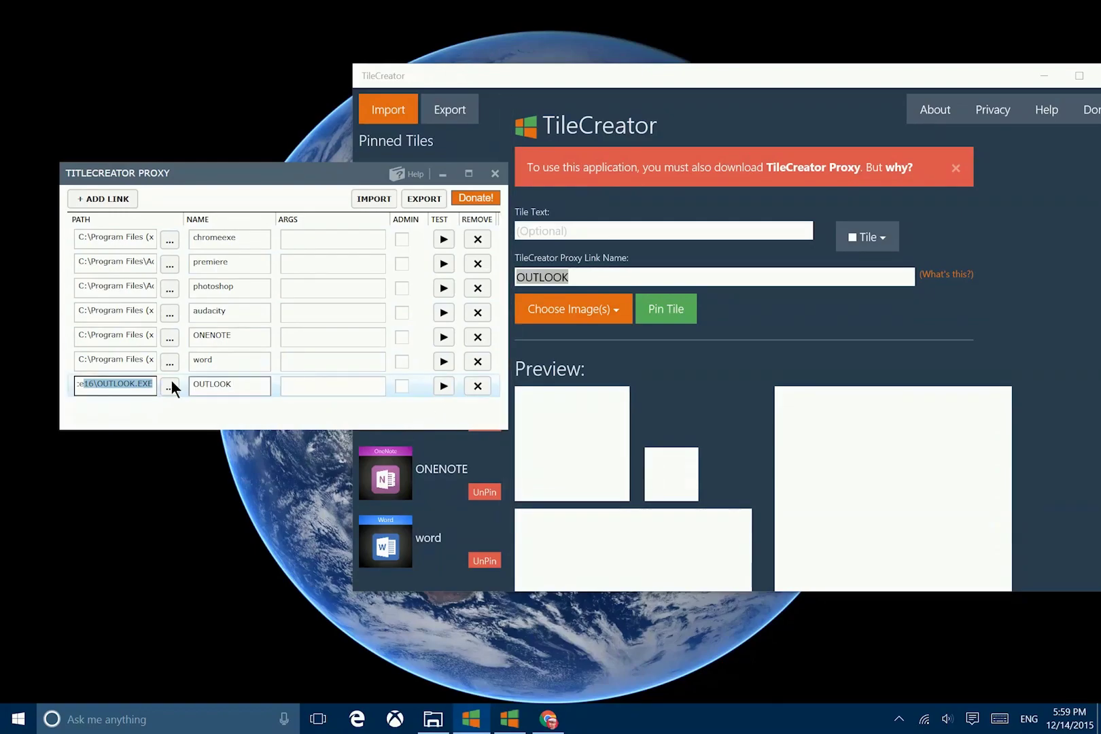
click(588, 278)
click(251, 171)
- Resize the Production group's Photoshop tile from Large to Wide
click(18, 719)
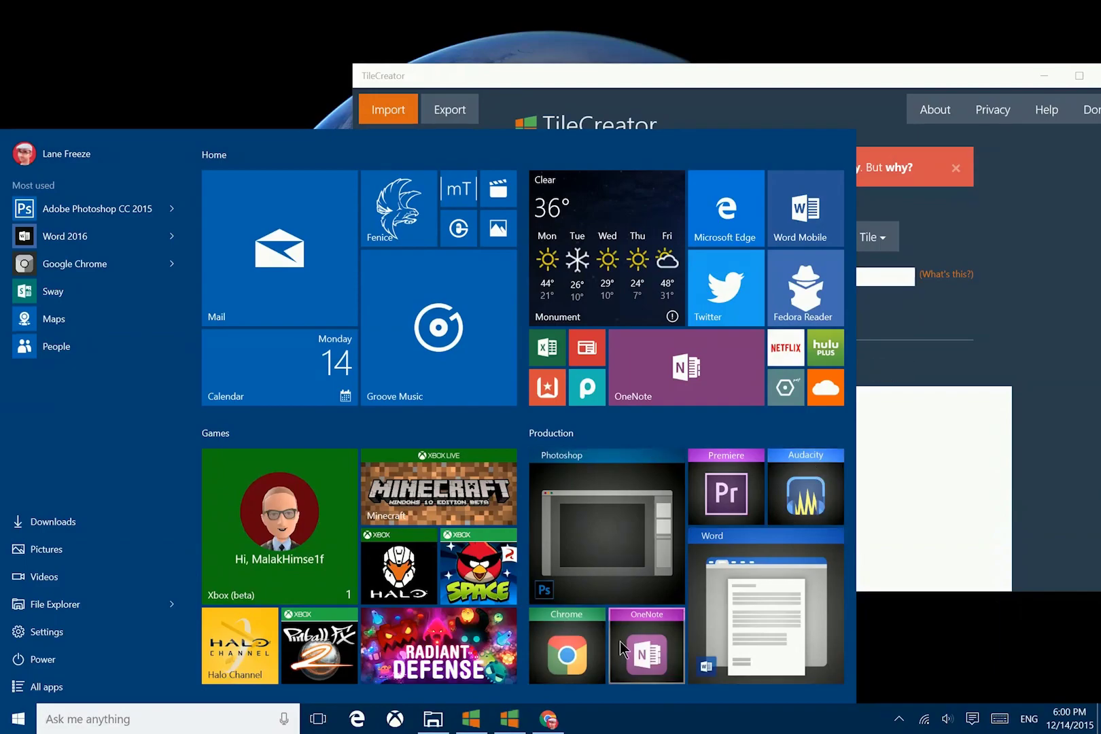
right_click(625, 529)
mouse_move(696, 572)
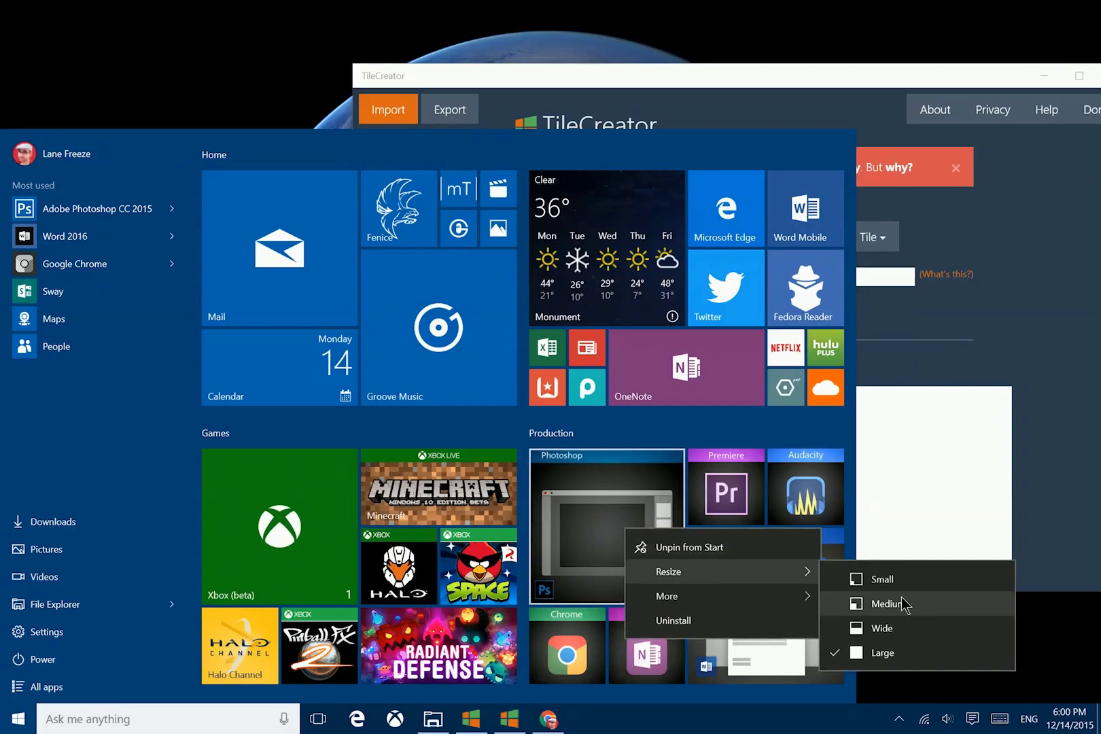
click(882, 627)
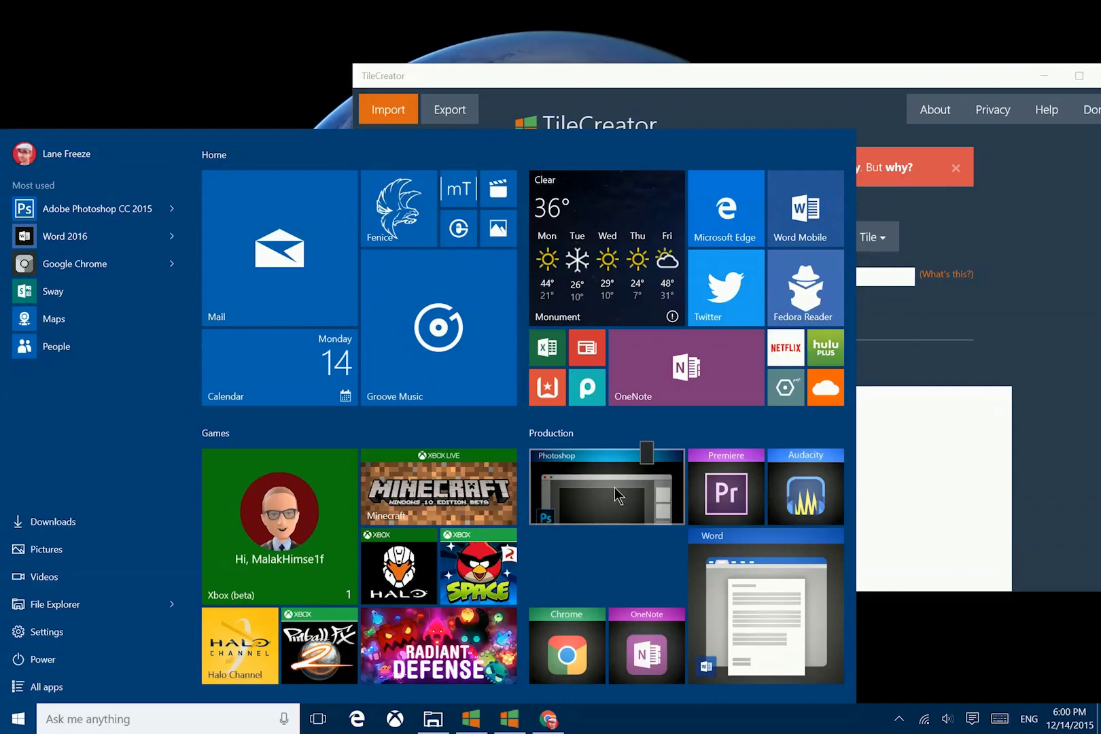